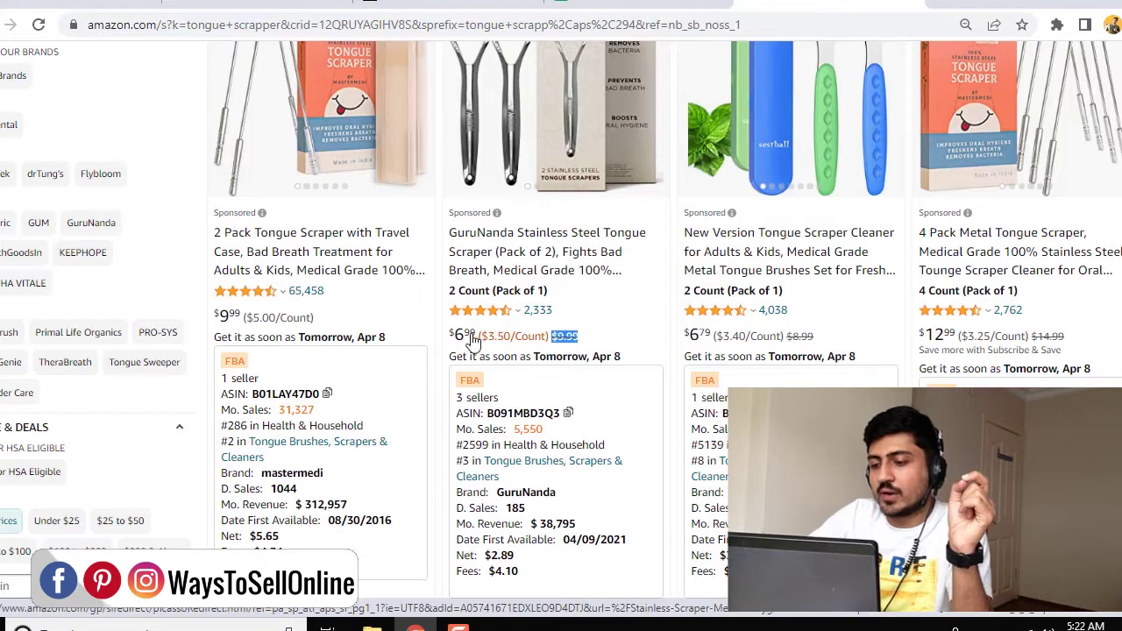
- Compare the current, per-count and crossed-out prices of the tongue scraper listings throughout the Amazon search results
left_click_drag(447, 336, 478, 335)
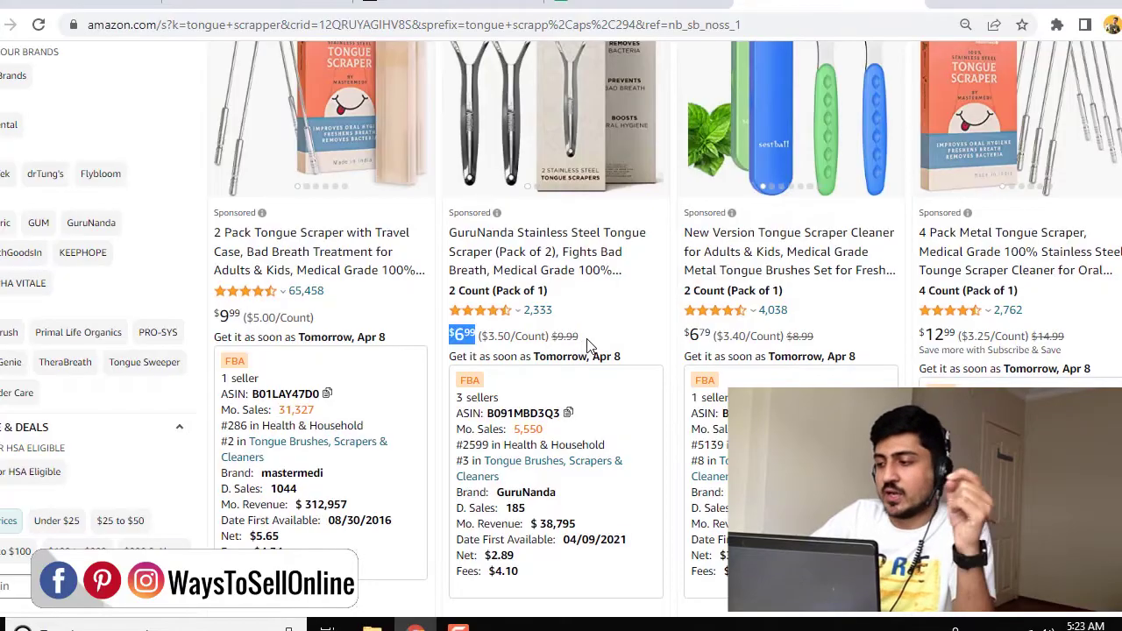
scroll(642, 362, "up", 5)
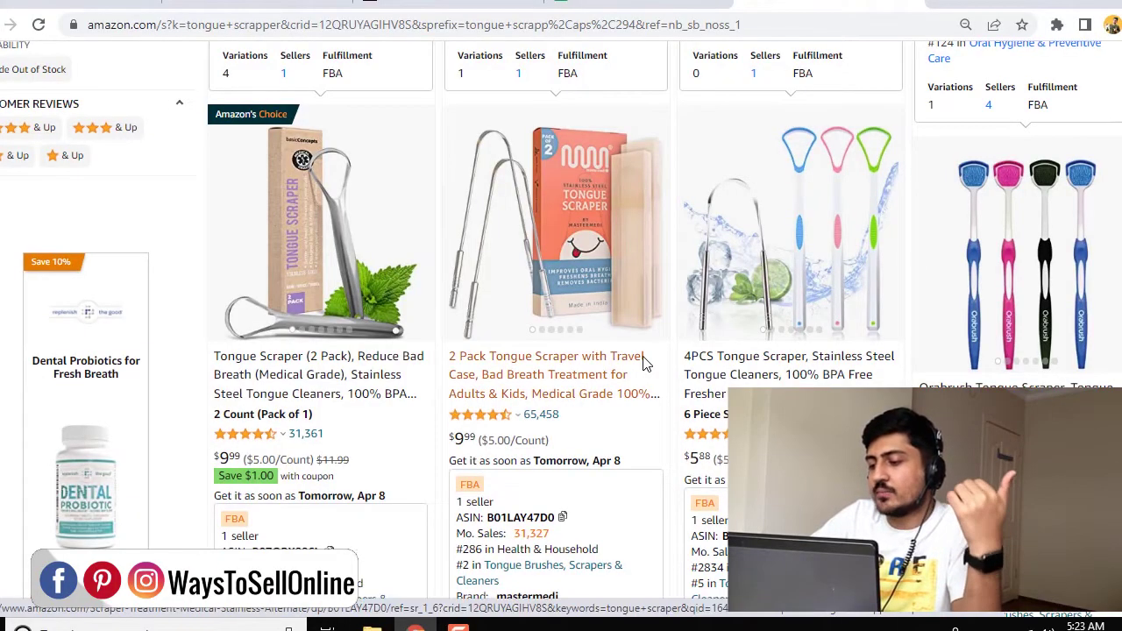
scroll(686, 350, "down", 2)
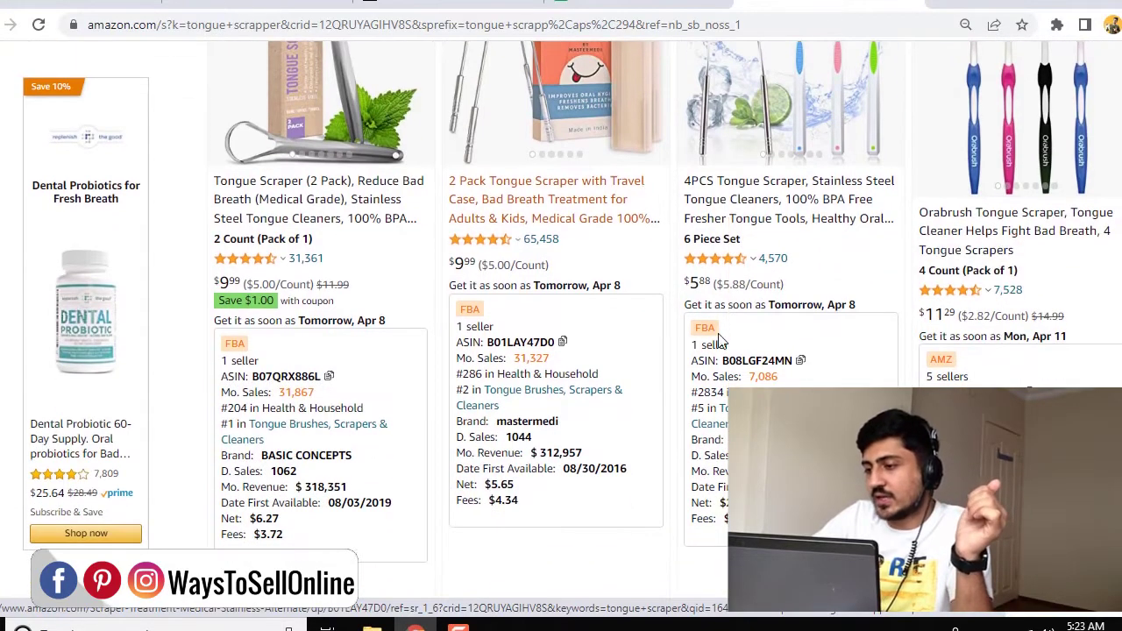
left_click_drag(797, 285, 720, 291)
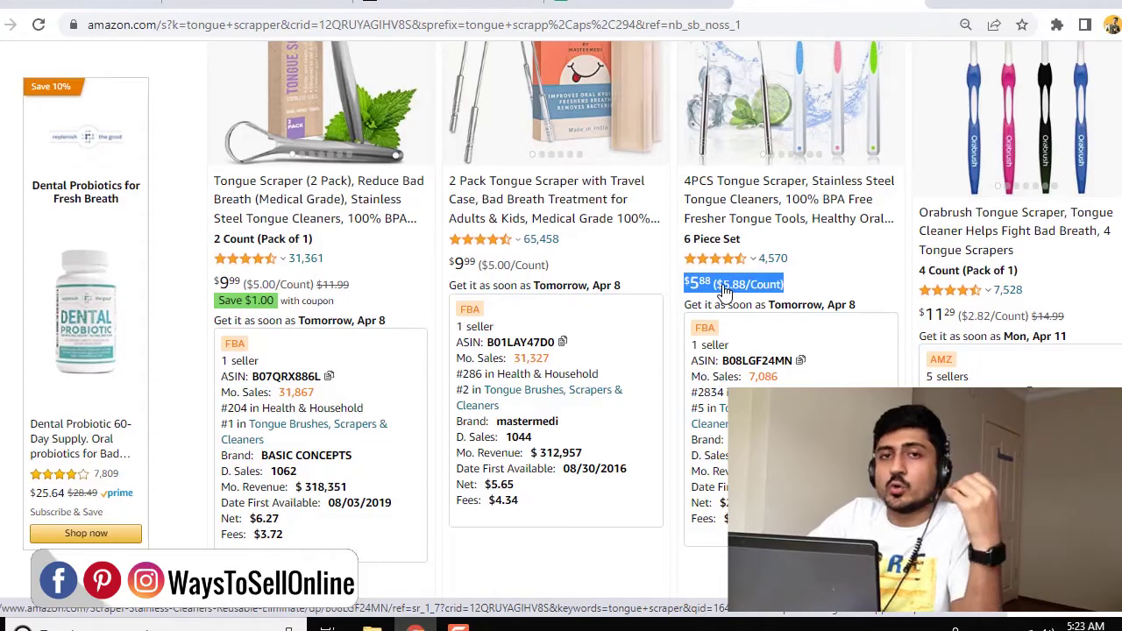
scroll(619, 315, "down", 10)
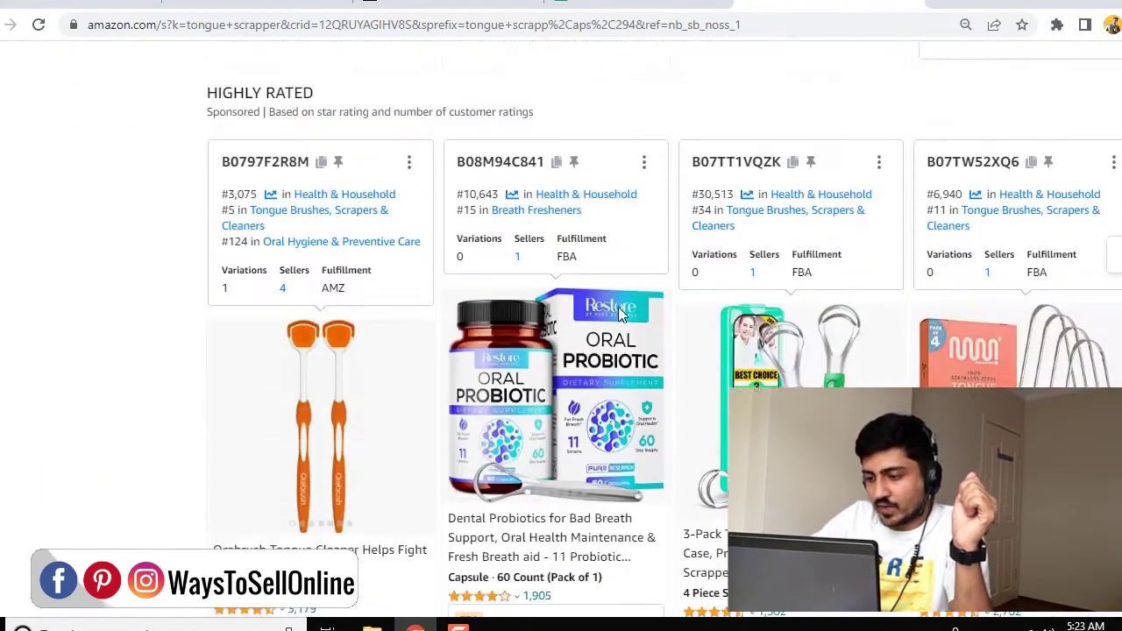
scroll(619, 315, "down", 6)
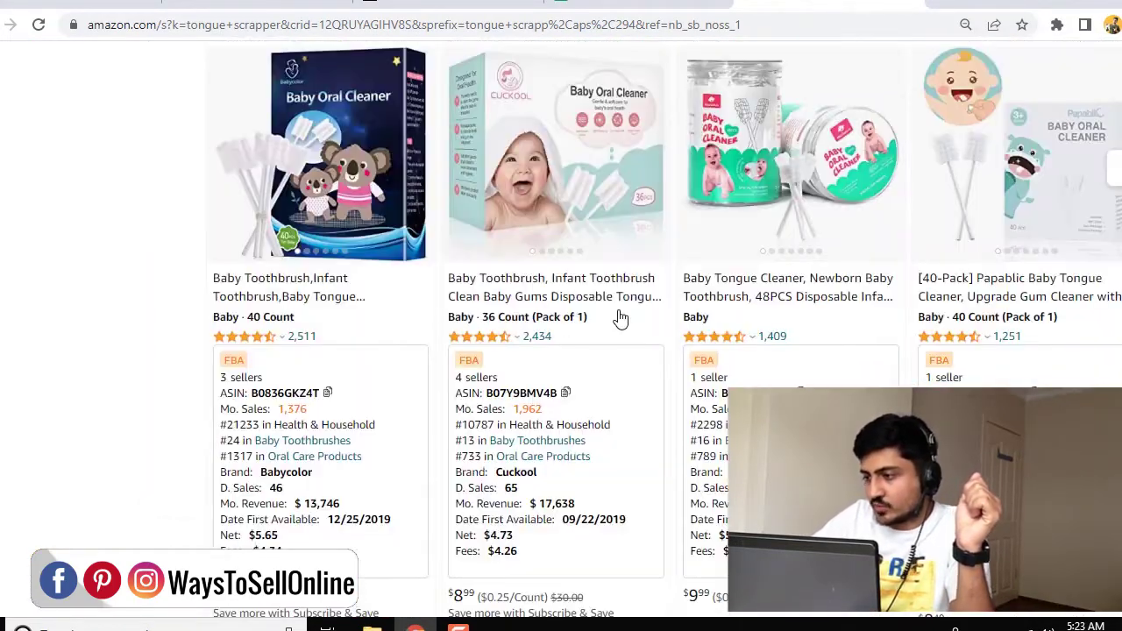
scroll(619, 317, "down", 10)
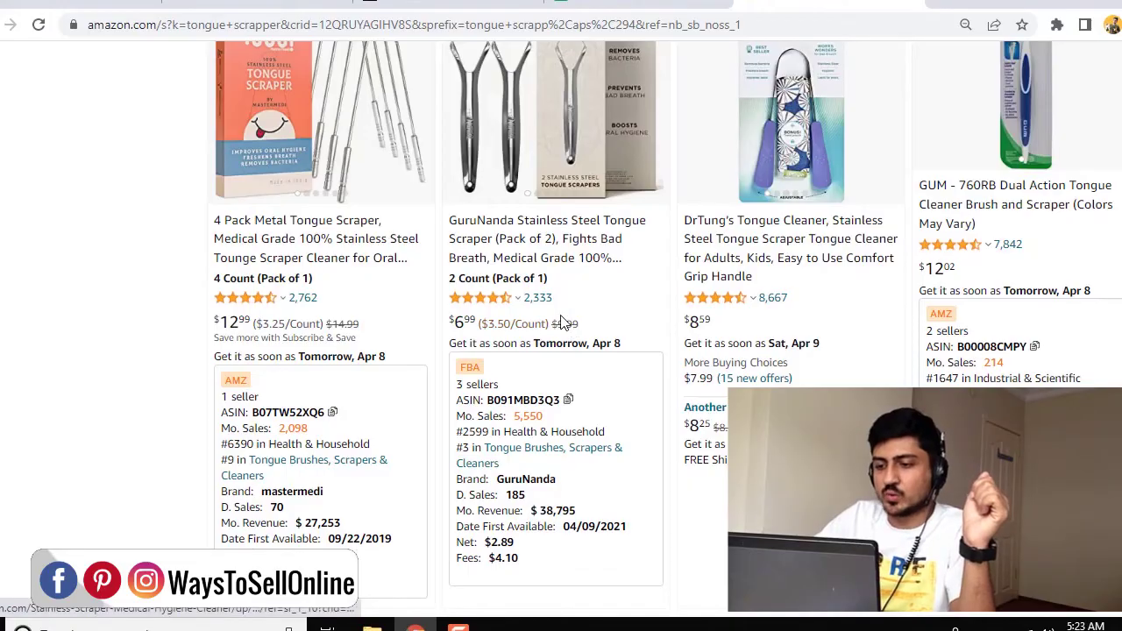
left_click_drag(554, 326, 472, 323)
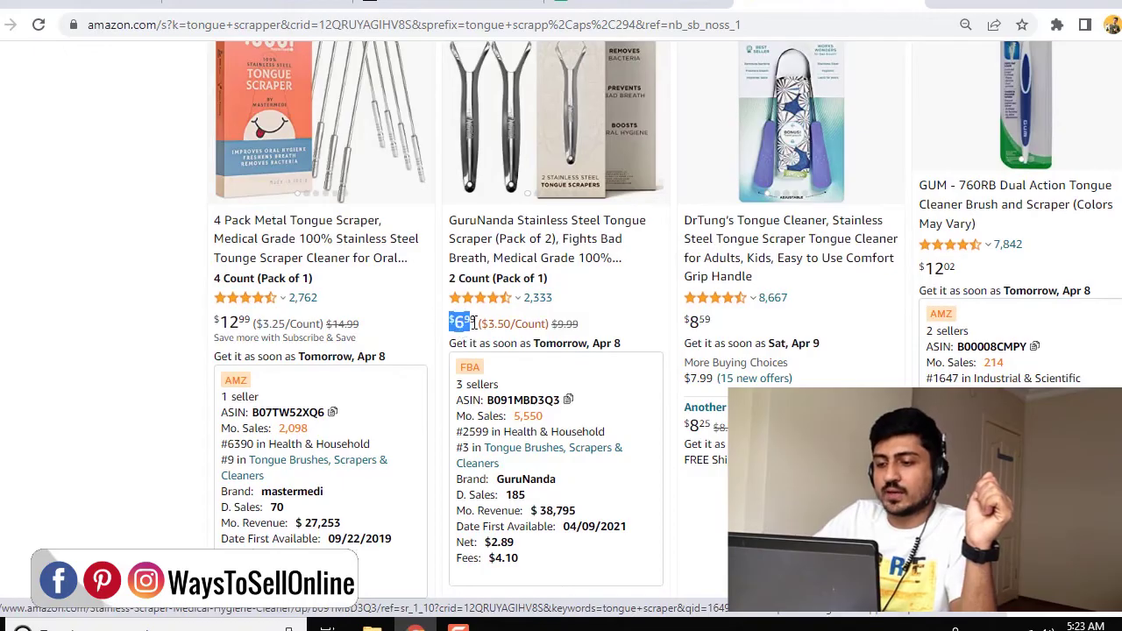
left_click(364, 329)
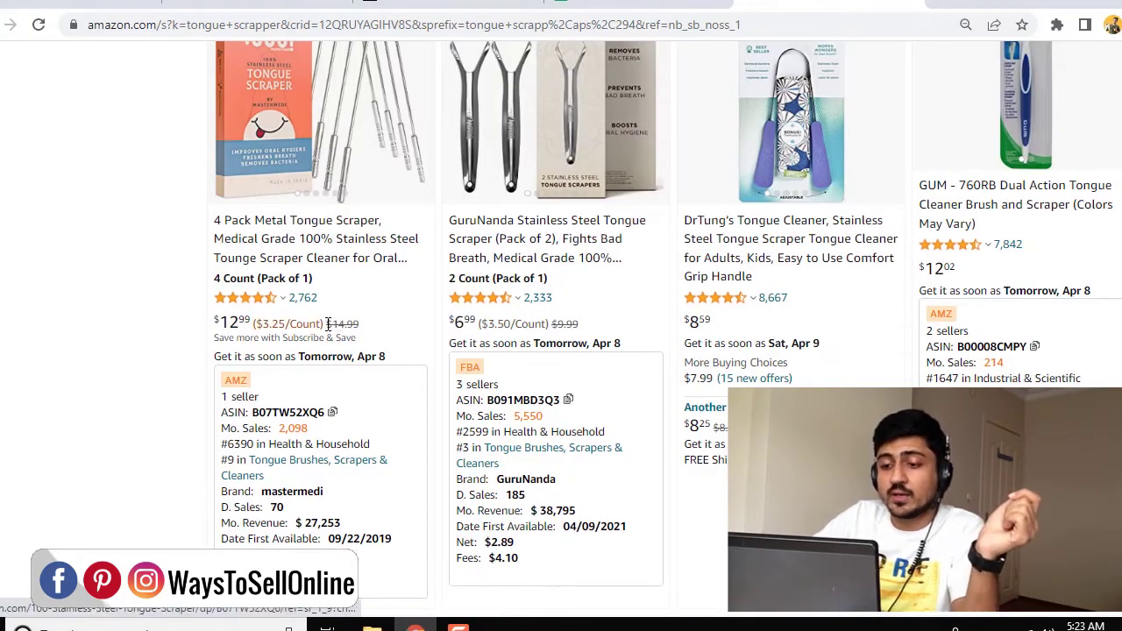
left_click_drag(212, 323, 250, 323)
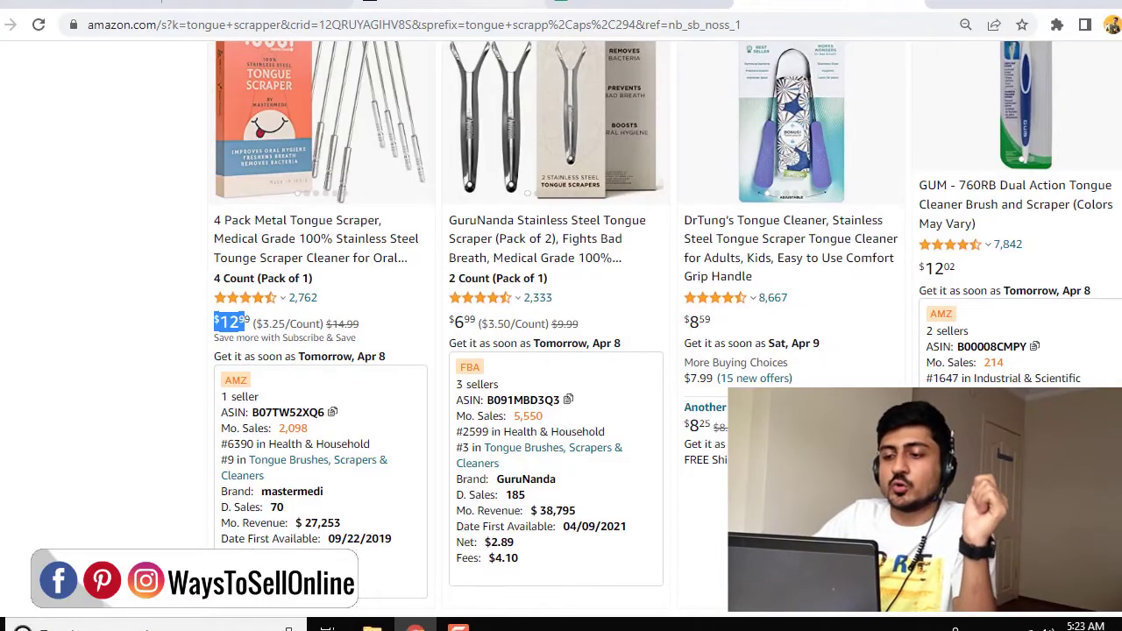
- Switch to the Seller Central inventory, open the Jumbo Plastic cloth pegs listing for editing and locate its offer price fields
key("ctrl+Tab")
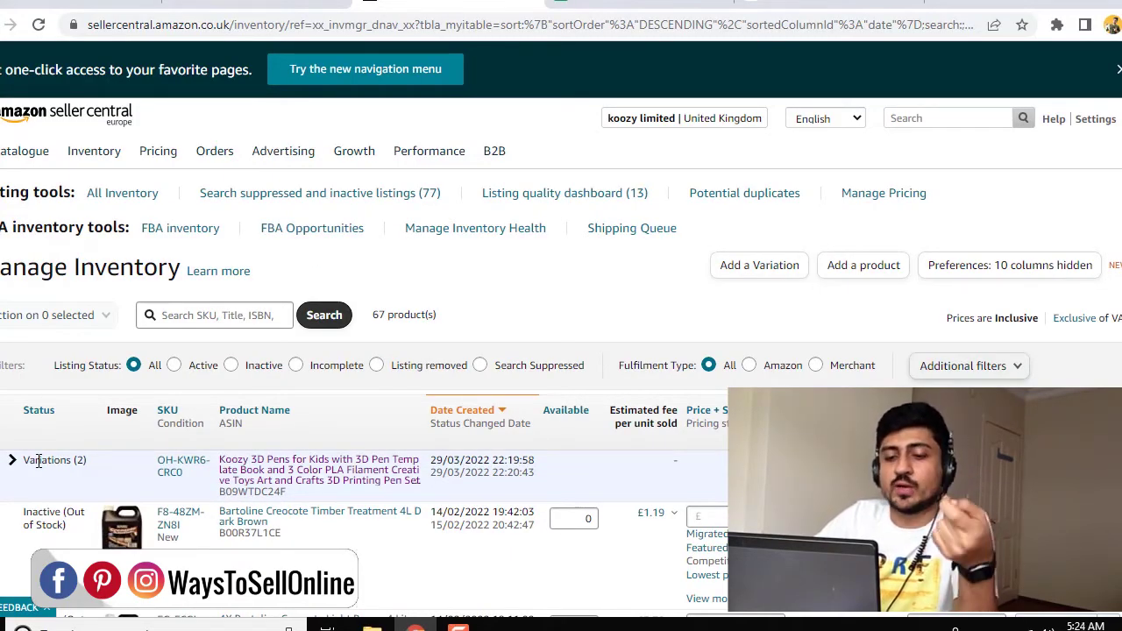
scroll(465, 328, "down", 6)
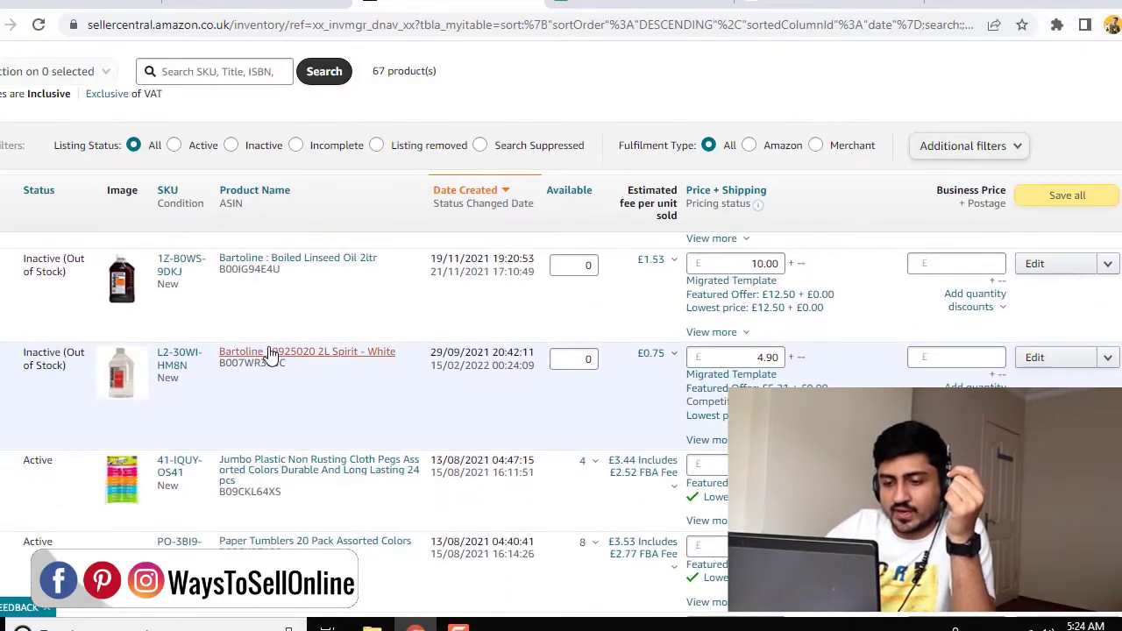
scroll(270, 353, "down", 2)
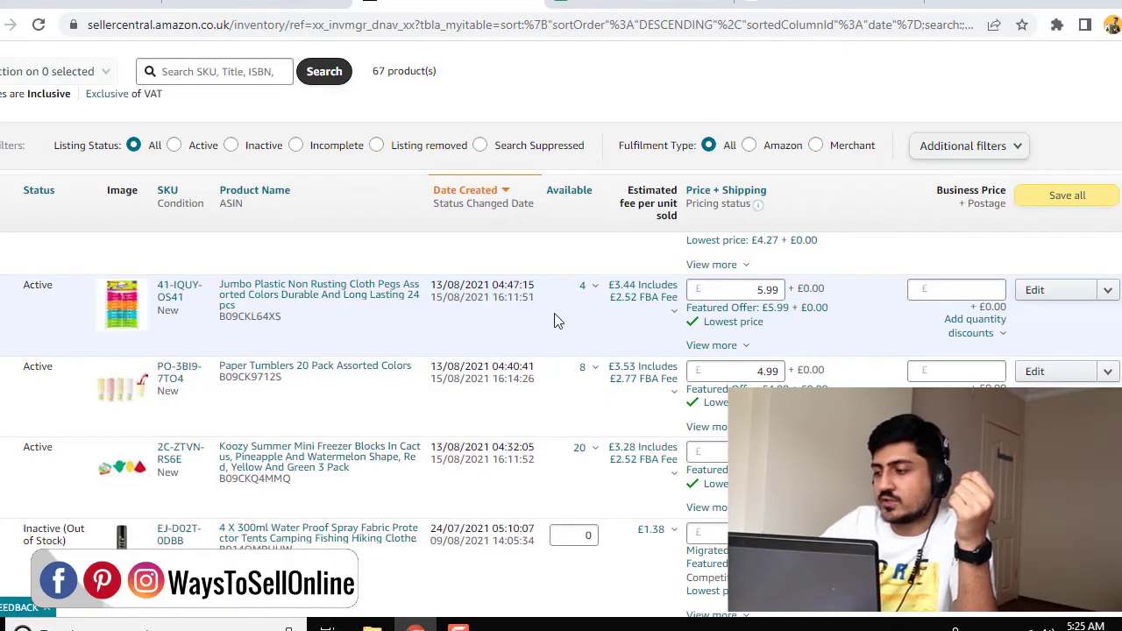
left_click(1063, 294)
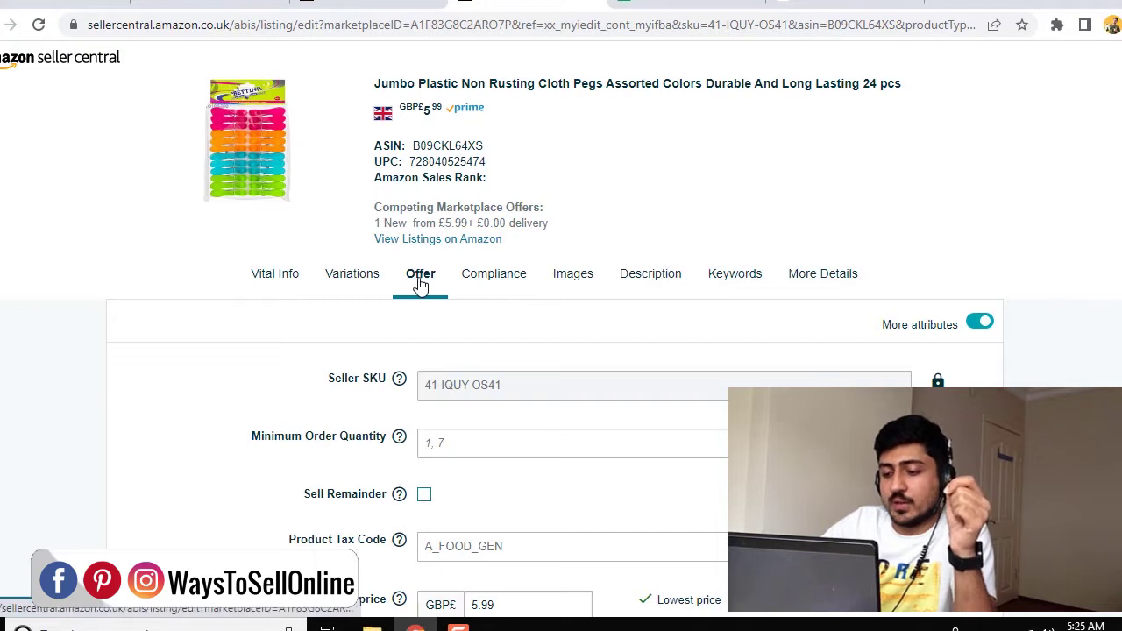
scroll(672, 343, "down", 5)
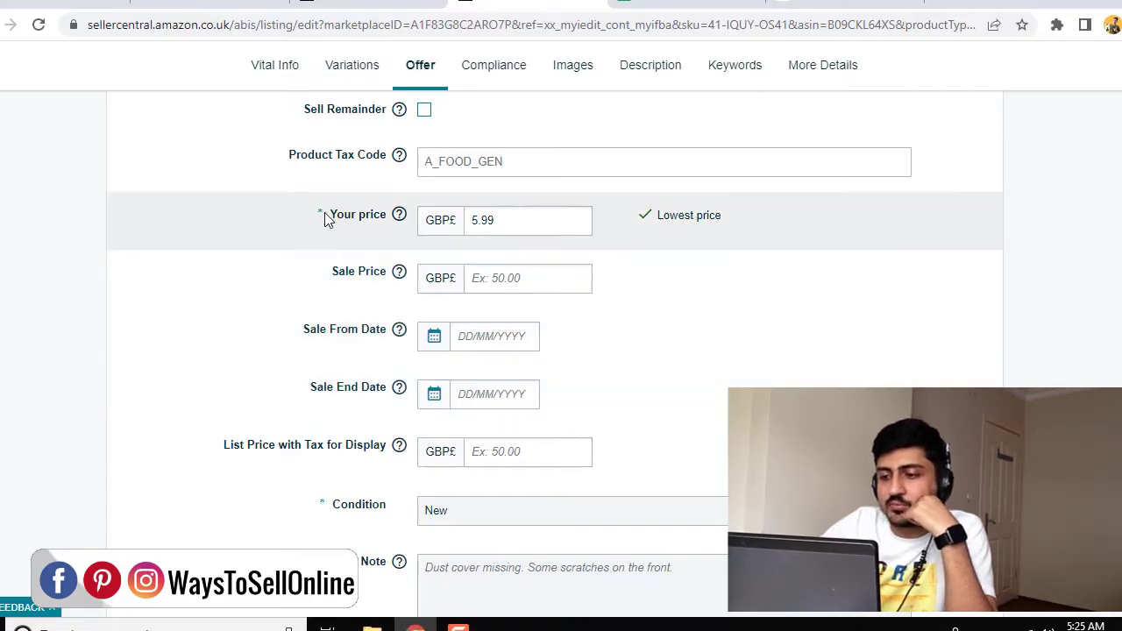
left_click_drag(331, 218, 390, 216)
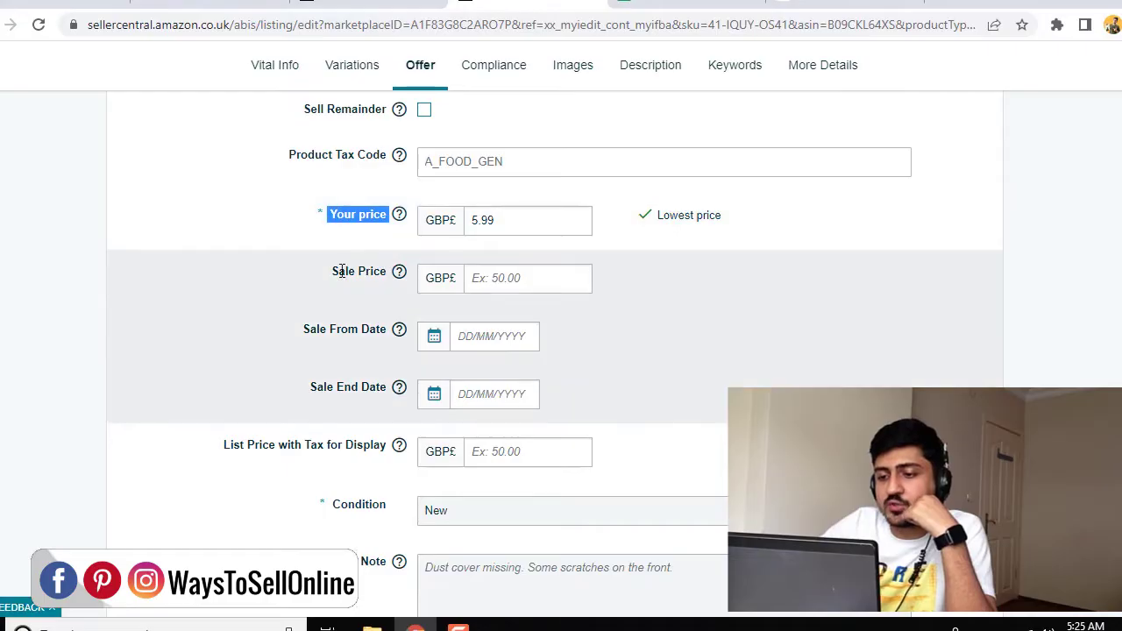
left_click_drag(332, 271, 394, 279)
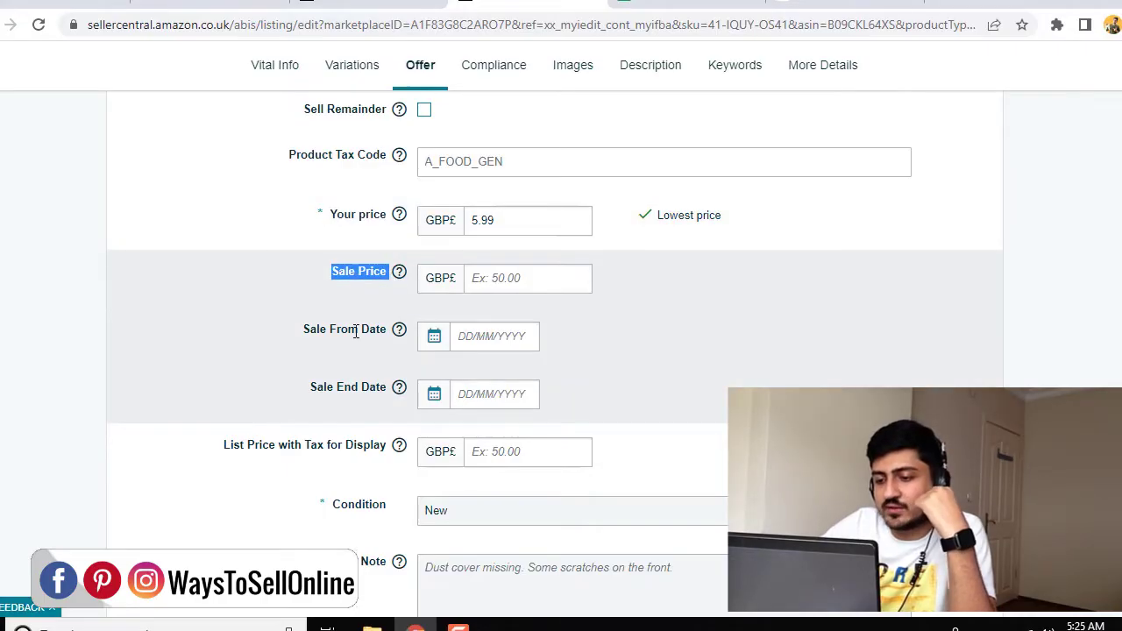
left_click_drag(224, 444, 387, 448)
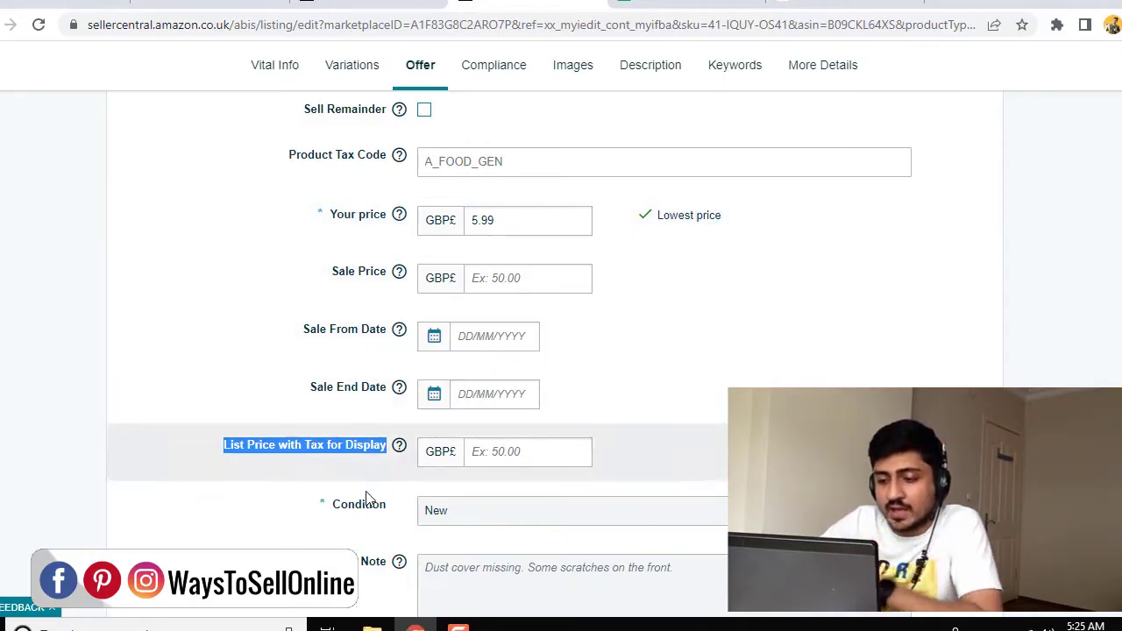
left_click(360, 449)
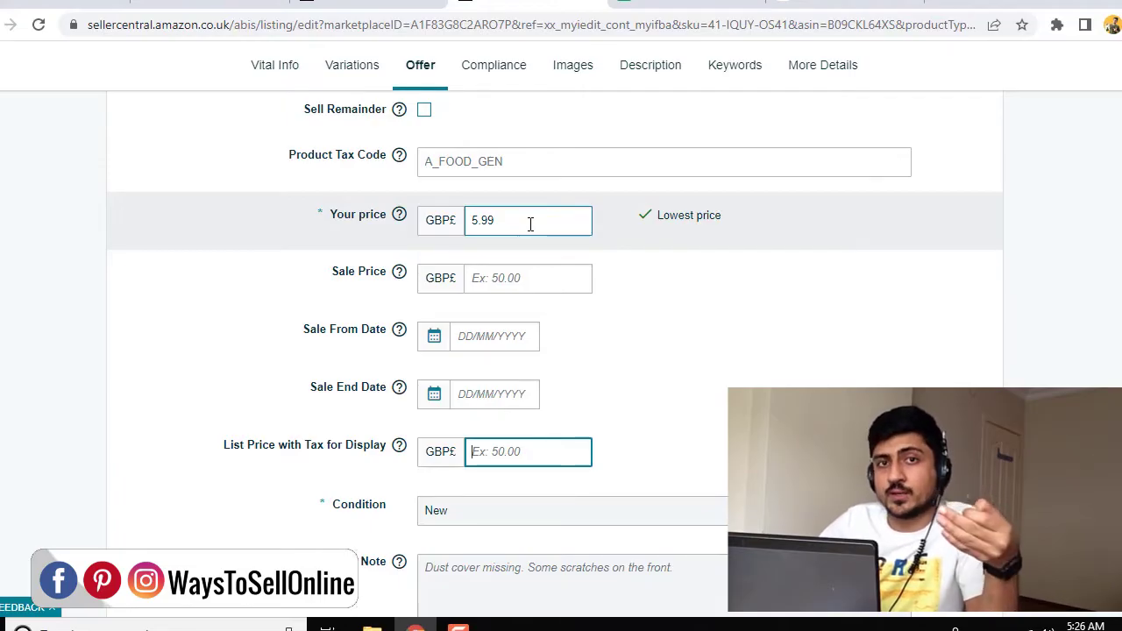
- Set the cloth pegs listing's sale price to GBP 5.99 and its regular price to GBP 6.99
left_click_drag(526, 224, 437, 220)
key("BackSpace")
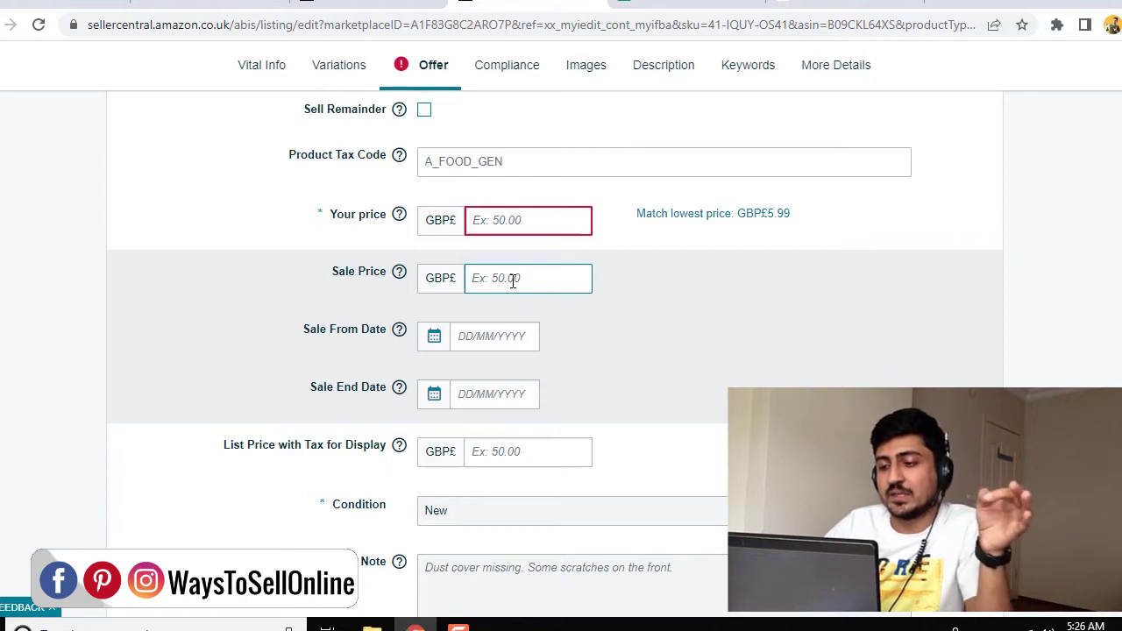
left_click(513, 278)
type("5.99")
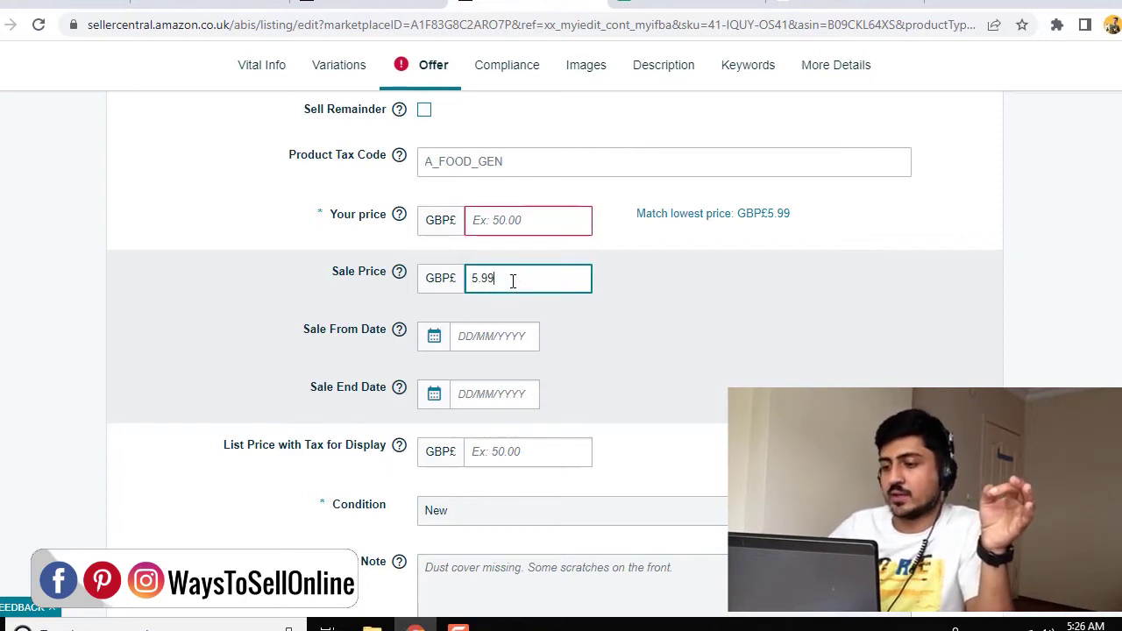
left_click(730, 282)
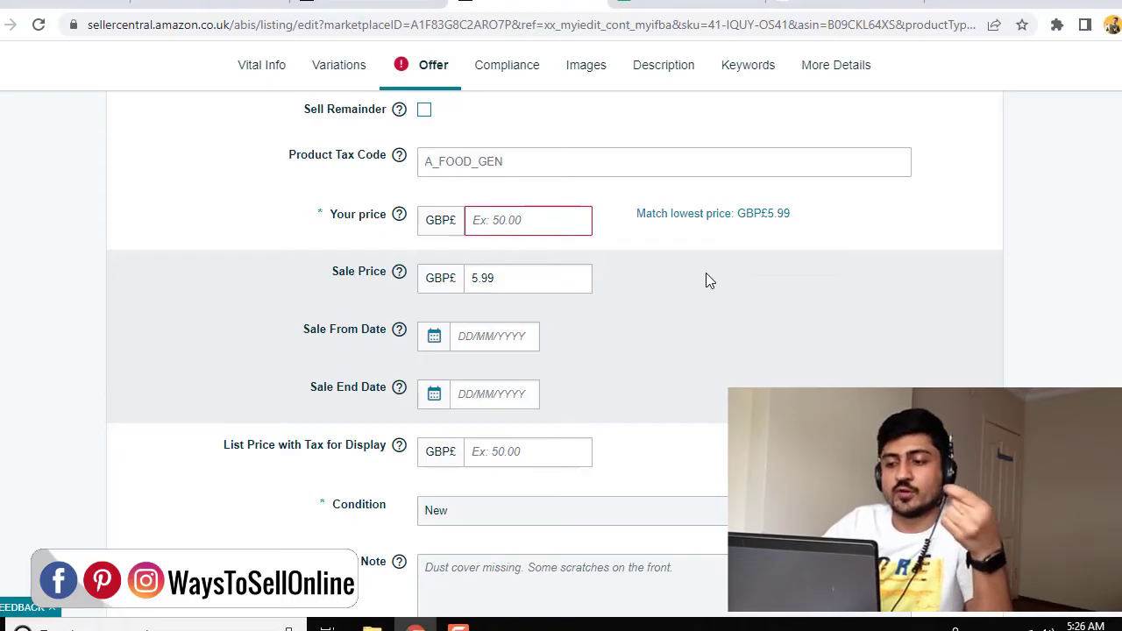
left_click(532, 222)
type("6.99")
left_click(685, 262)
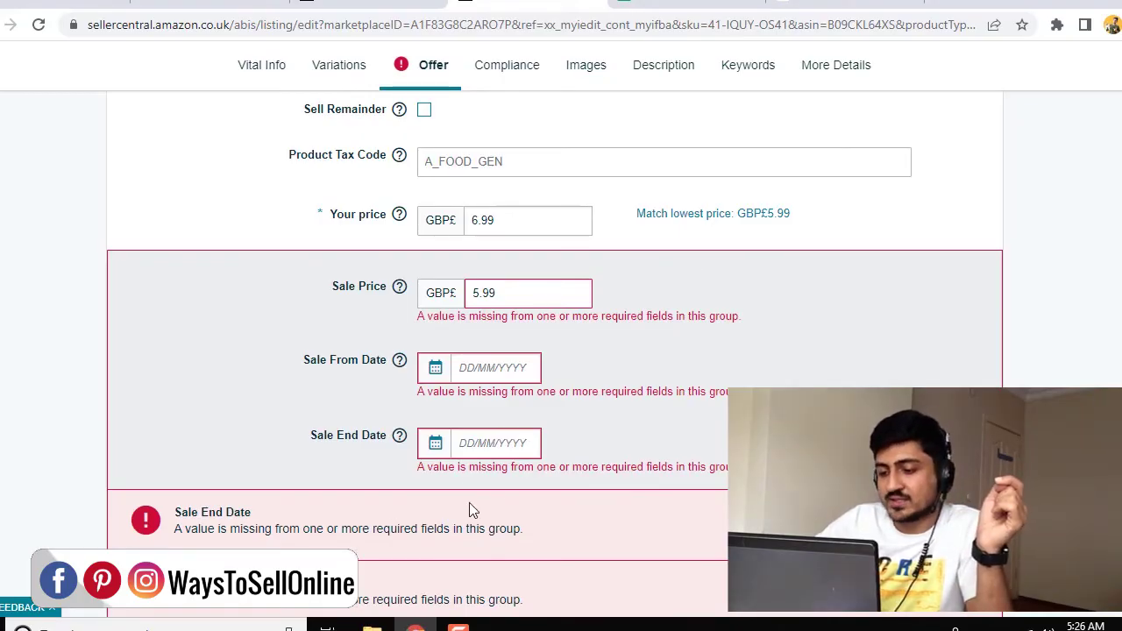
- Enter GBP 7.99 as the listing's list price with tax for display
scroll(406, 528, "down", 3)
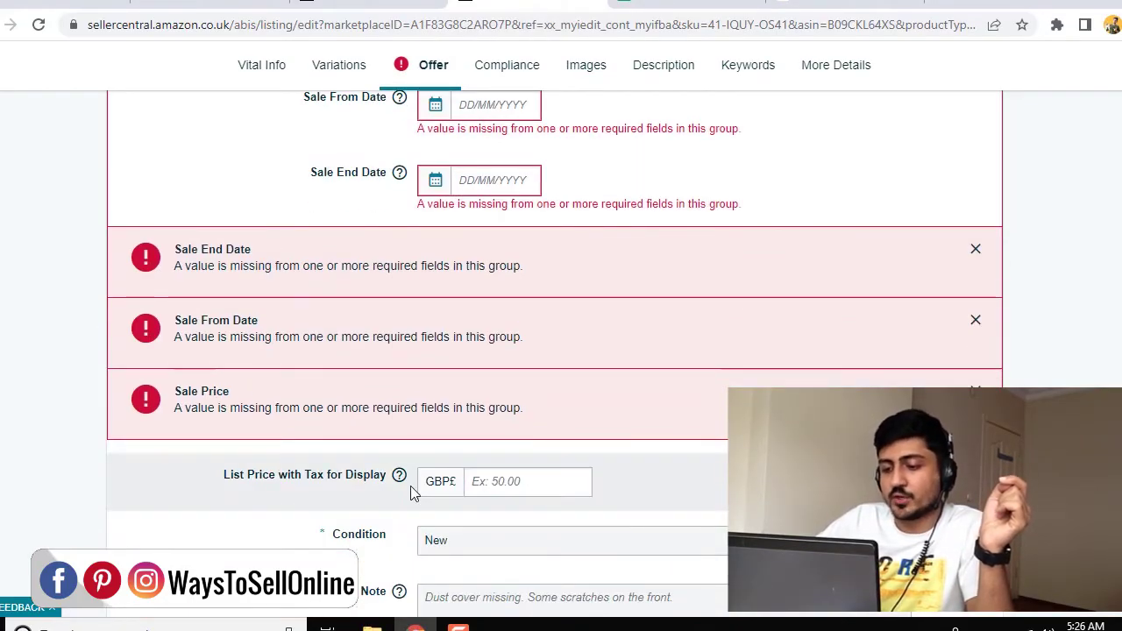
left_click(524, 477)
type("7.9")
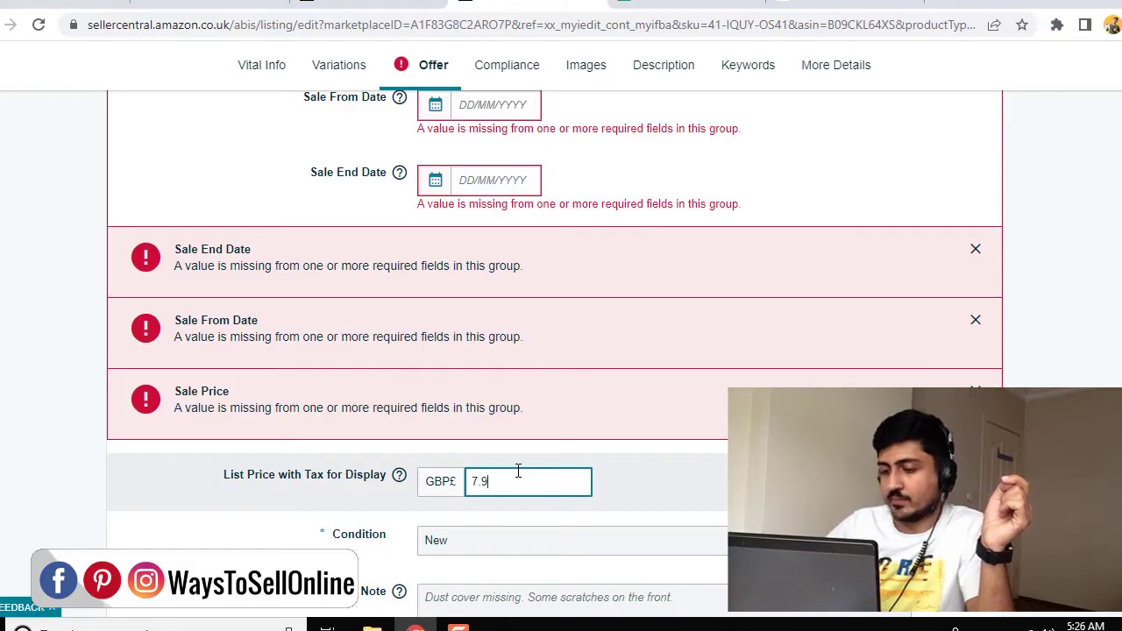
- Schedule the sale price to run from 07/04/2022 to 30/06/2022
scroll(645, 298, "up", 2)
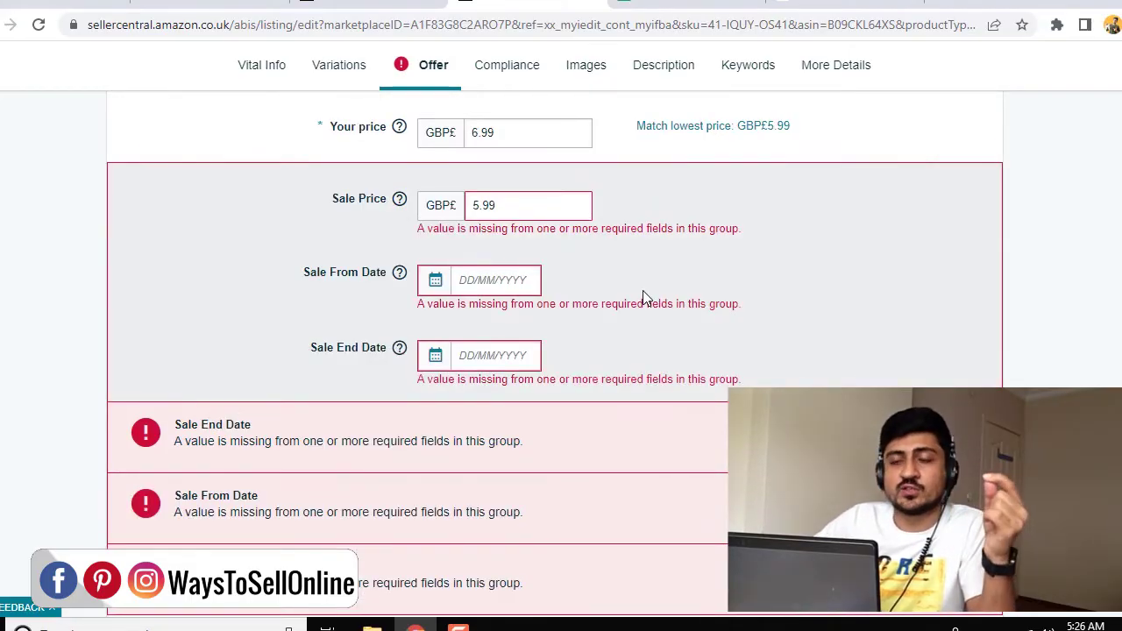
left_click(496, 281)
left_click(576, 392)
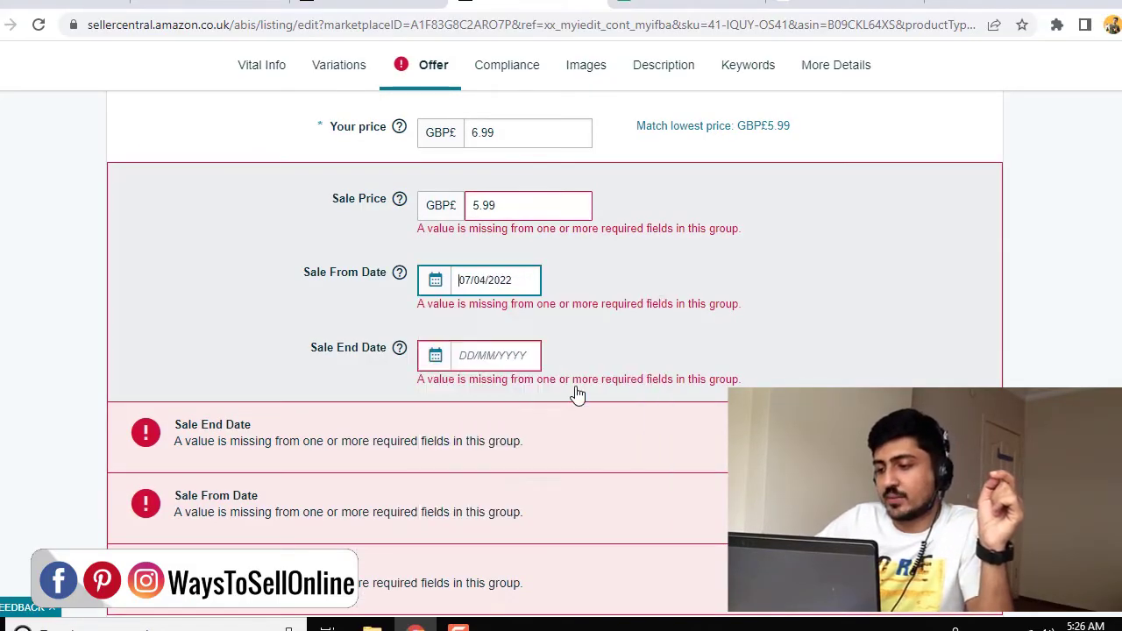
left_click(510, 359)
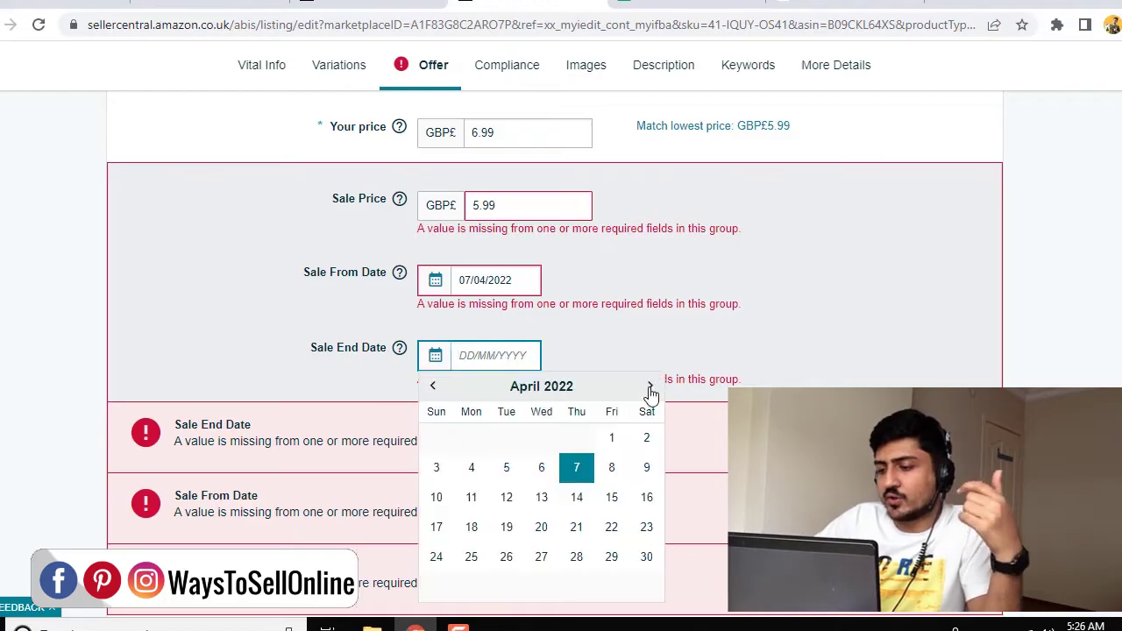
left_click(649, 385)
left_click(649, 386)
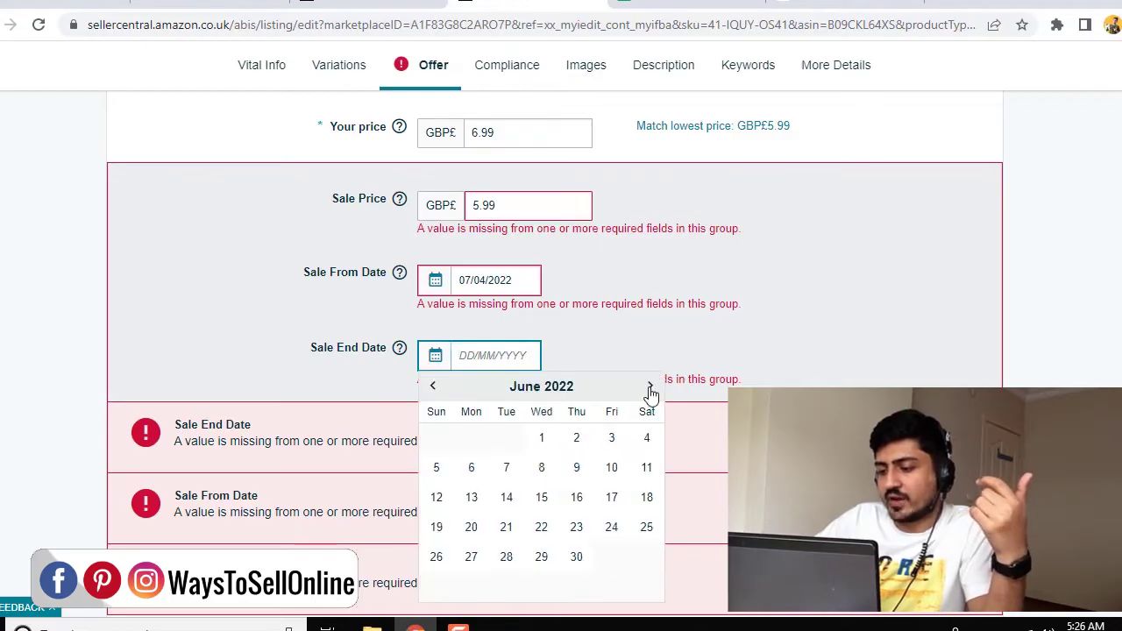
left_click(576, 559)
left_click(1048, 364)
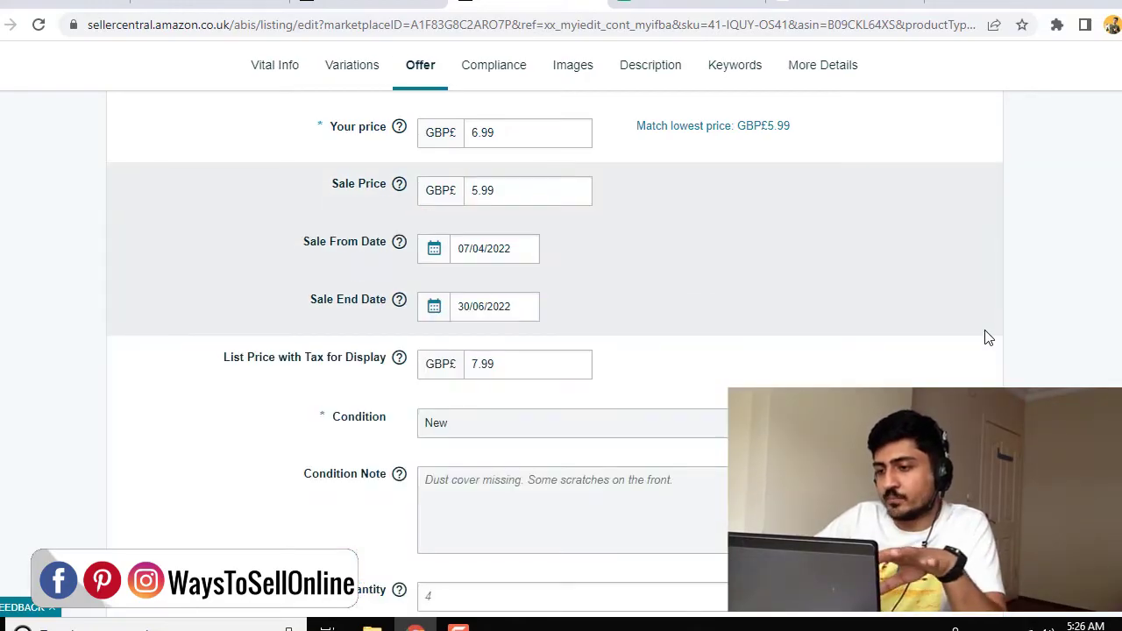
- Review the sale price and list price entries, and save and submit the listing changes
mouse_move(348, 181)
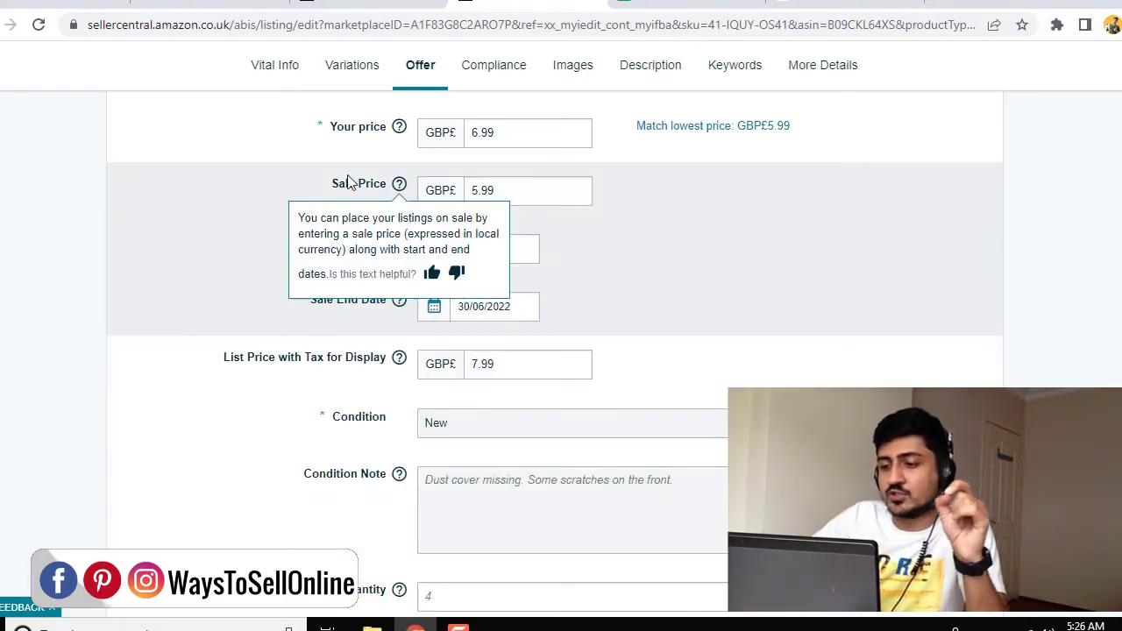
left_click_drag(330, 185, 387, 186)
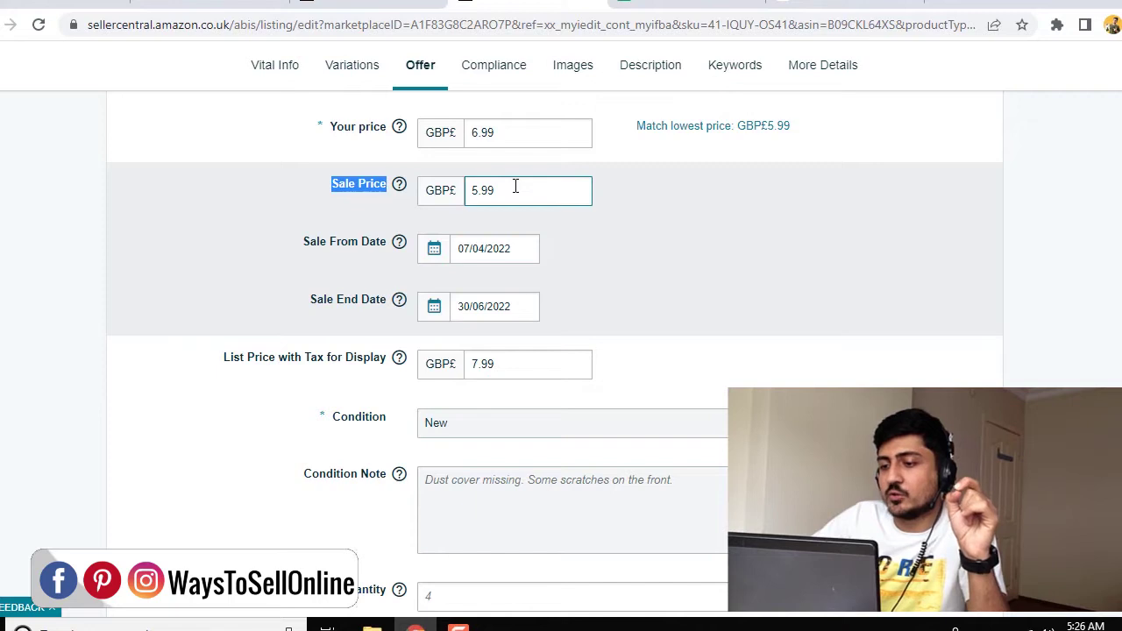
left_click_drag(515, 186, 465, 187)
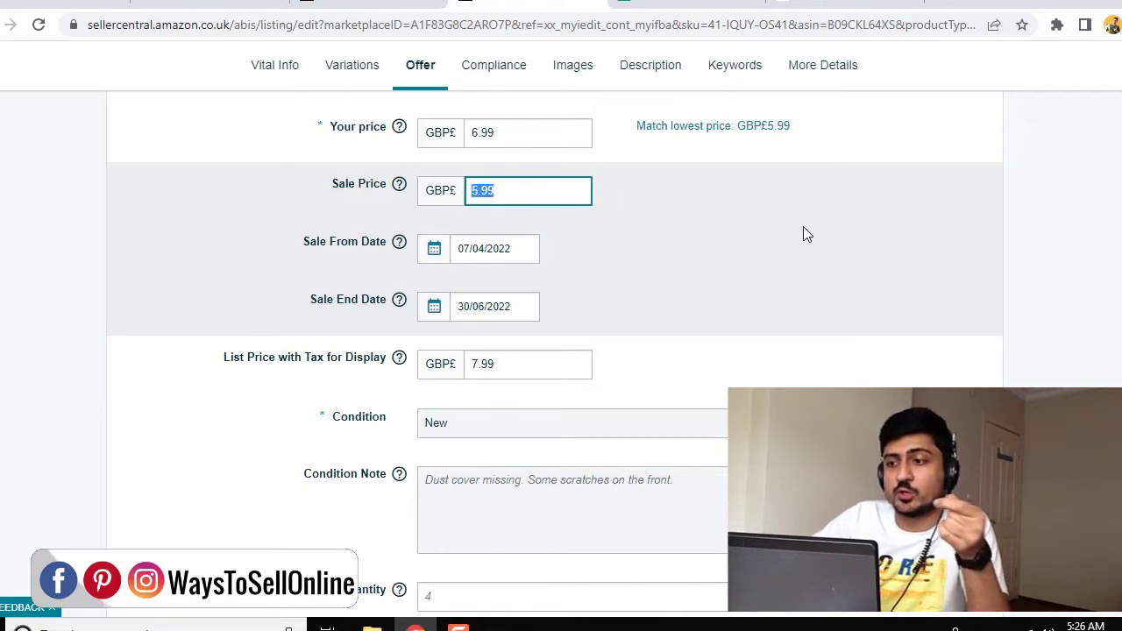
left_click_drag(511, 368, 451, 367)
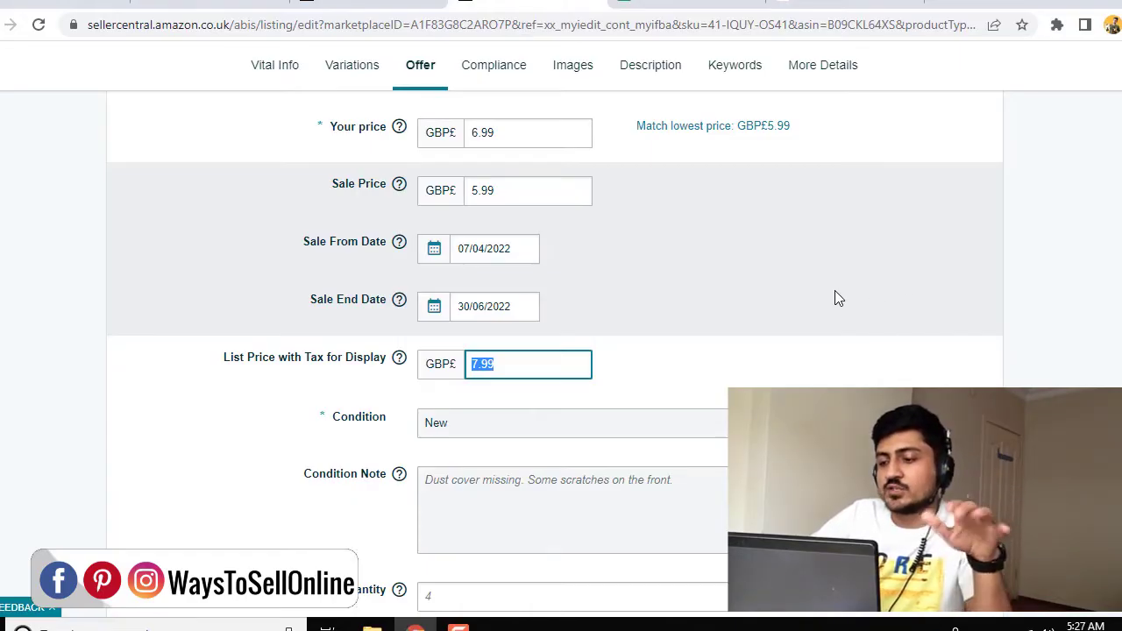
scroll(903, 280, "down", 15)
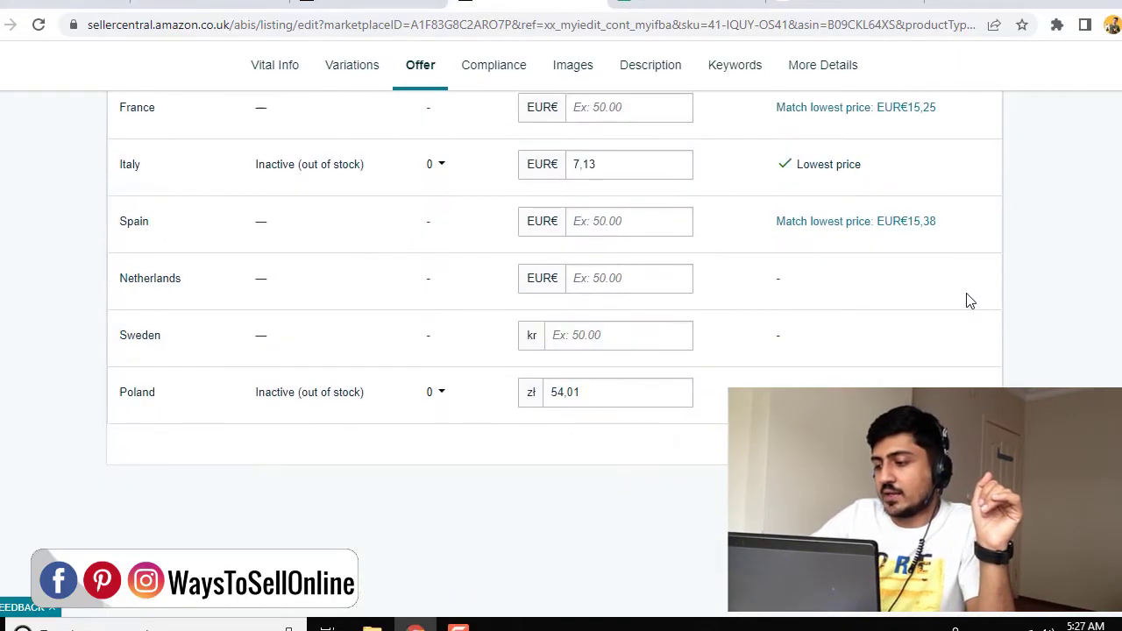
left_click(953, 321)
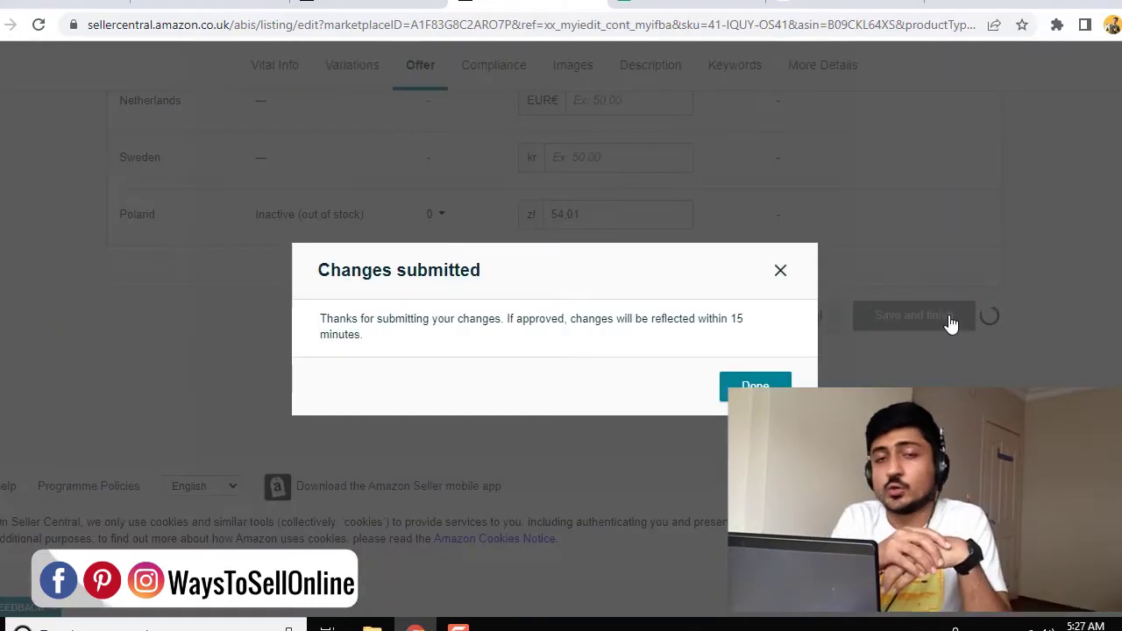